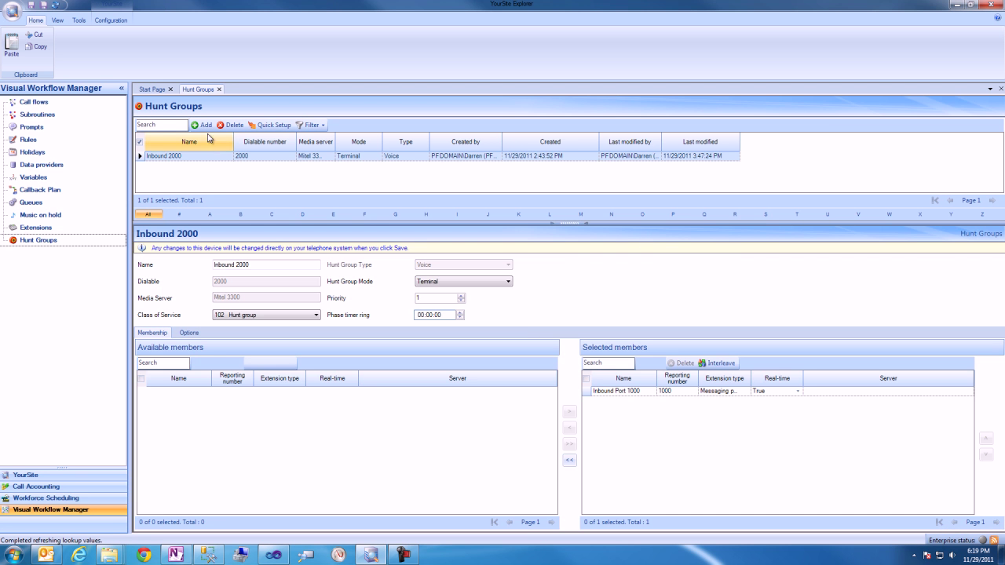
# Add a hunt group named Sales Rad, type RAD, dialable 7000, on the Mitel 3300 media server.
pyautogui.click(201, 125)
pyautogui.click(221, 263)
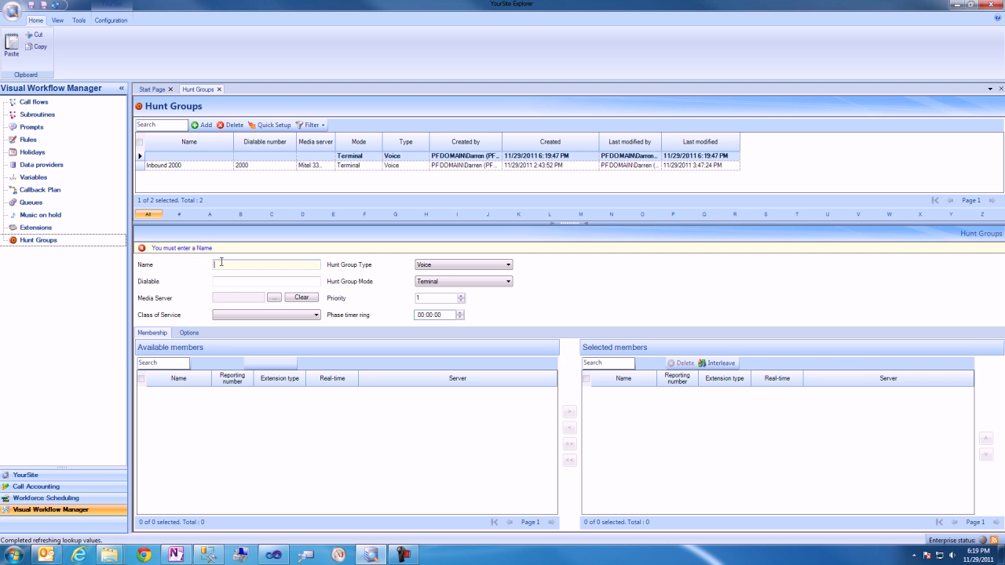
pyautogui.write('Sales Rad')
pyautogui.click(432, 267)
pyautogui.click(427, 285)
pyautogui.click(253, 281)
pyautogui.write('7')
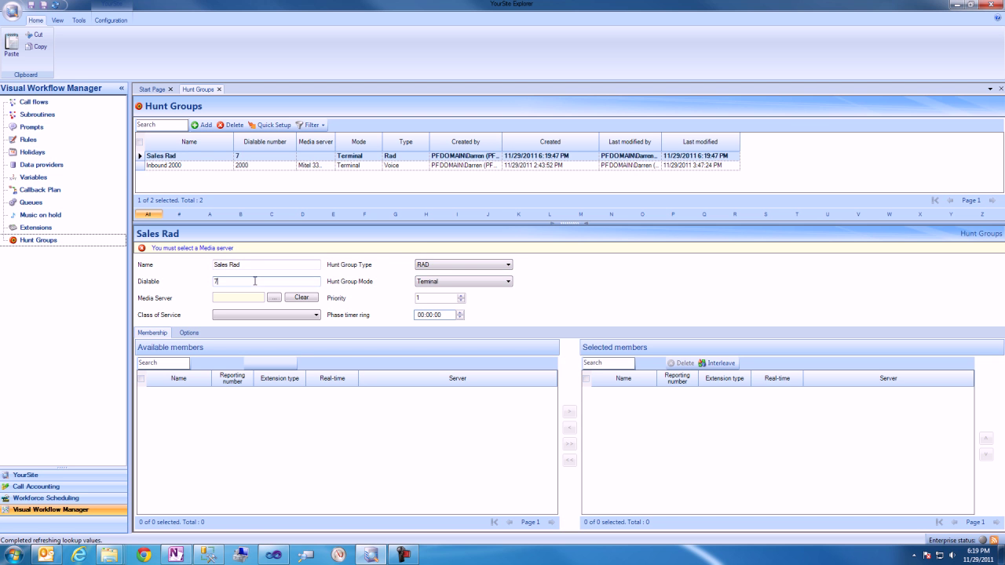
pyautogui.write('000')
pyautogui.click(274, 298)
pyautogui.click(335, 173)
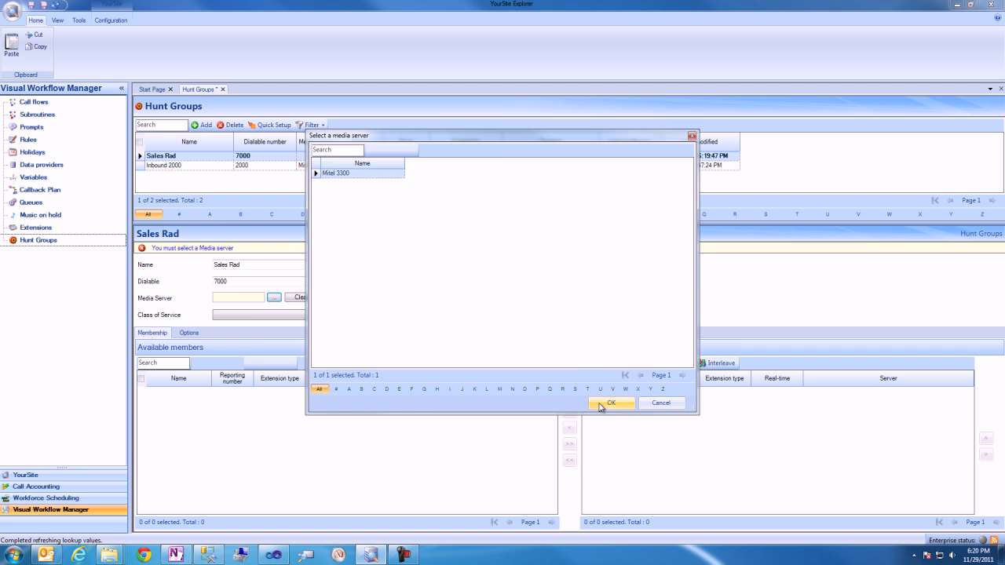
pyautogui.click(600, 403)
# Add Rad Port 1 and Rad Port 2 as members and save the hunt group.
pyautogui.click(180, 391)
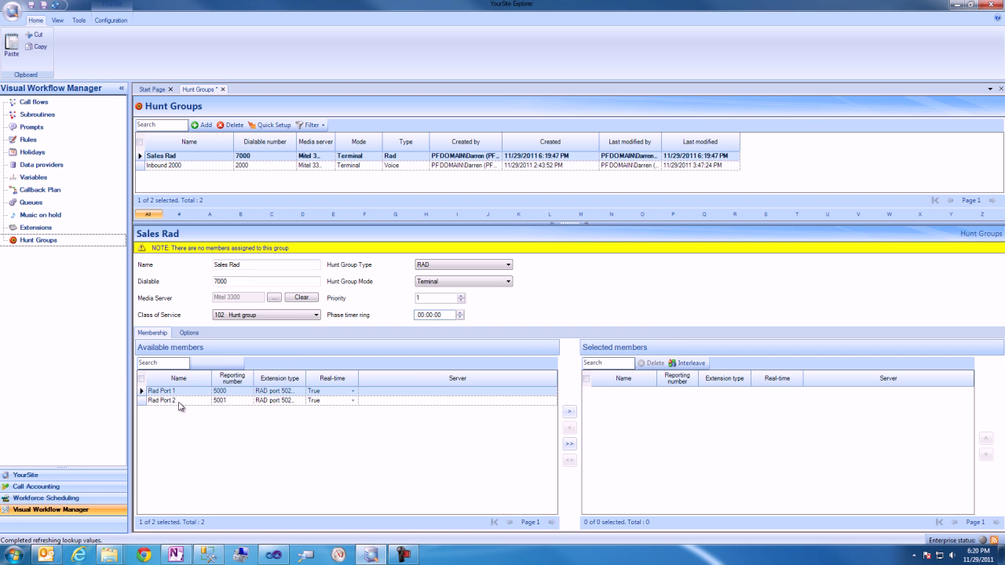
pyautogui.keyDown('shift'); pyautogui.click(181, 400); pyautogui.keyUp('shift')
pyautogui.click(570, 411)
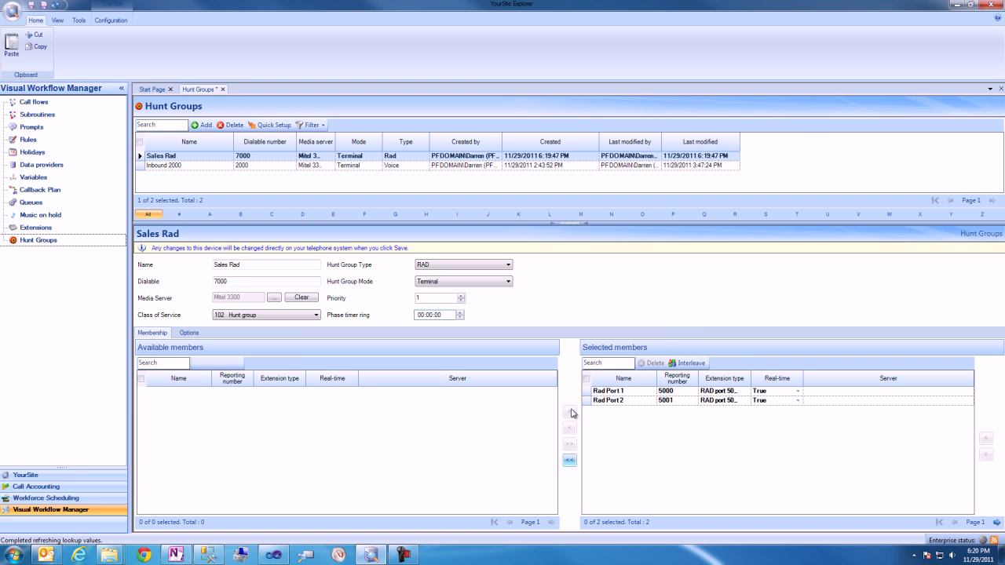
pyautogui.click(32, 5)
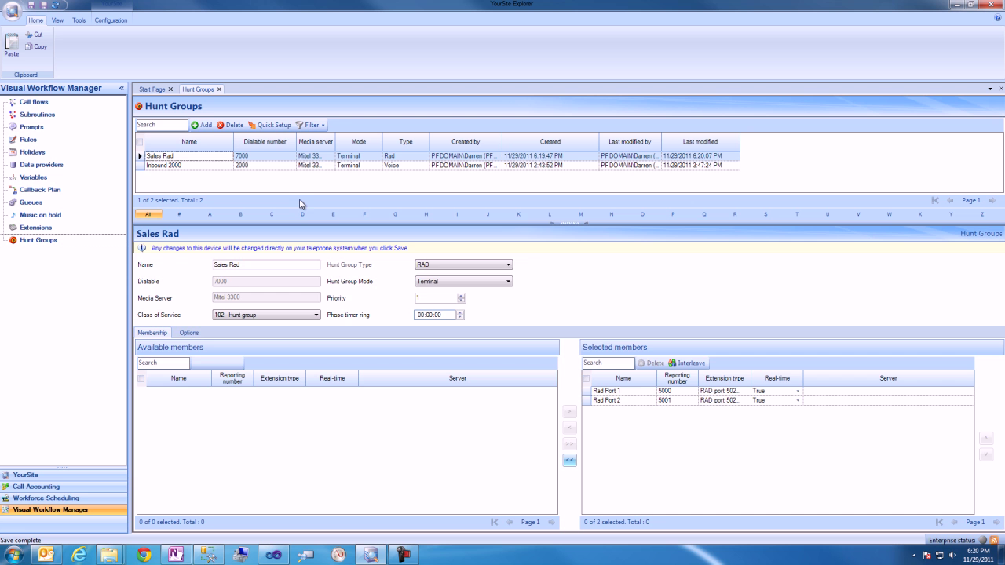
# Add a hunt group named Support Rad, type RAD, dialable 7001, on the Mitel 3300 media server.
pyautogui.click(204, 126)
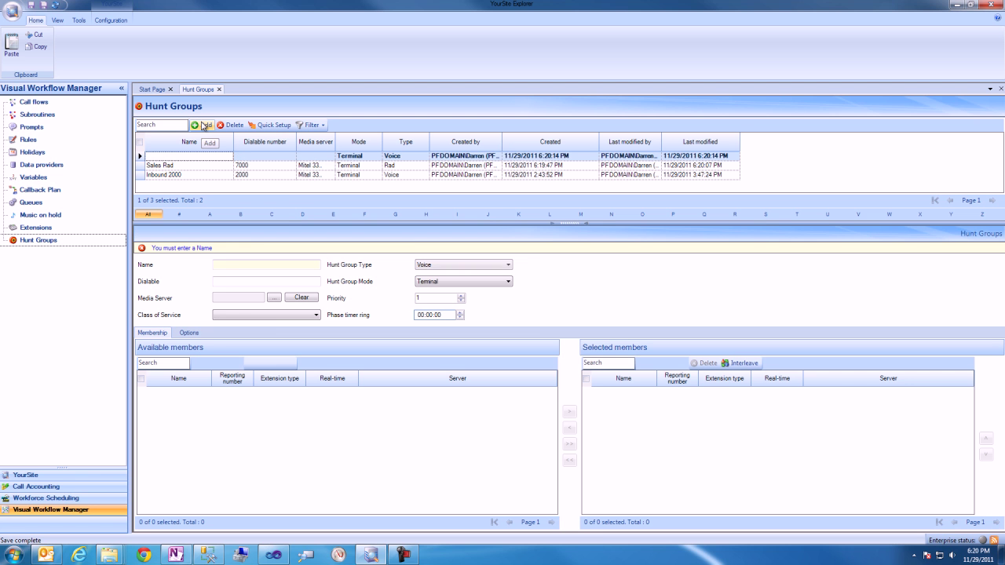
pyautogui.click(220, 265)
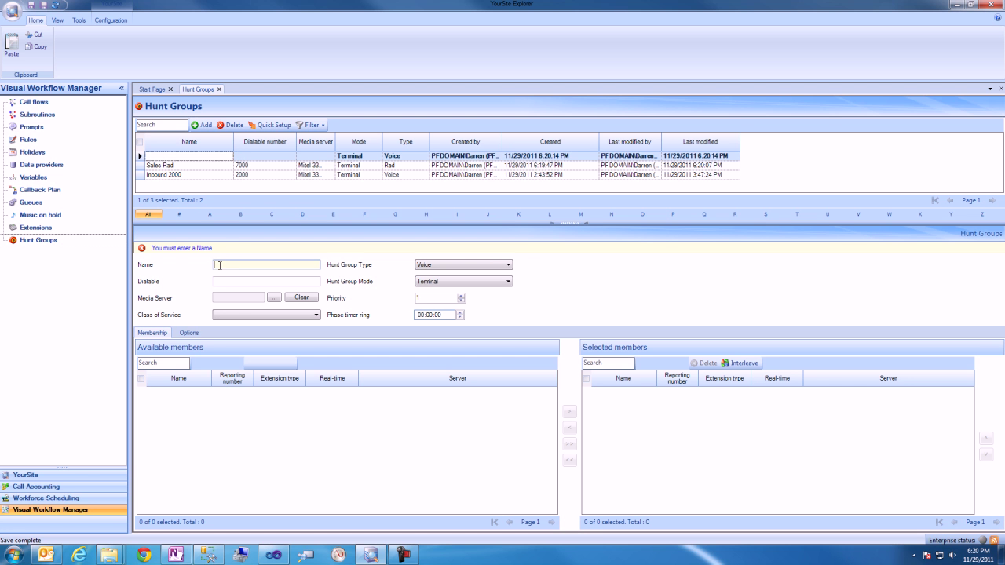
pyautogui.write('Support Rad')
pyautogui.click(421, 267)
pyautogui.click(439, 274)
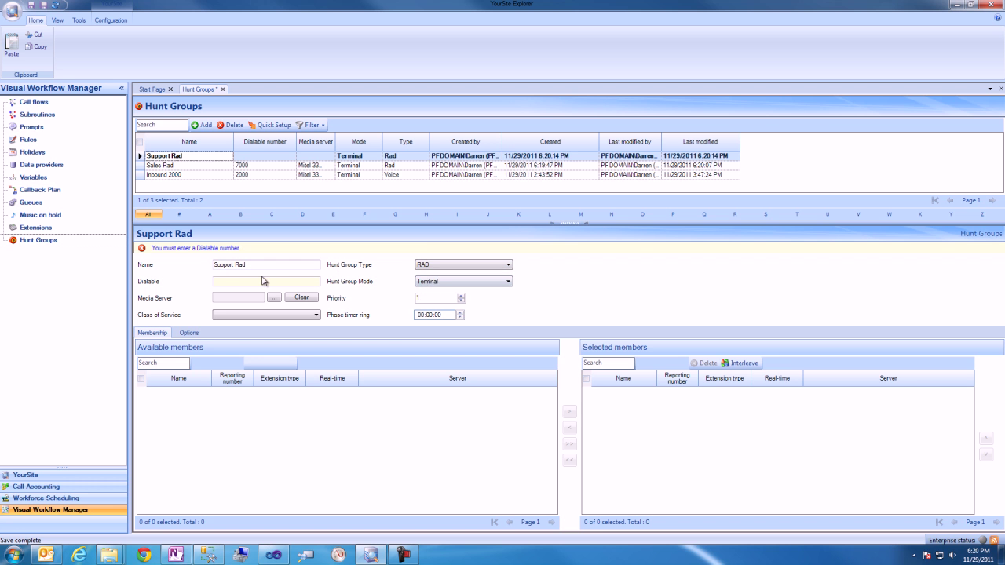
pyautogui.click(248, 280)
pyautogui.write('7001')
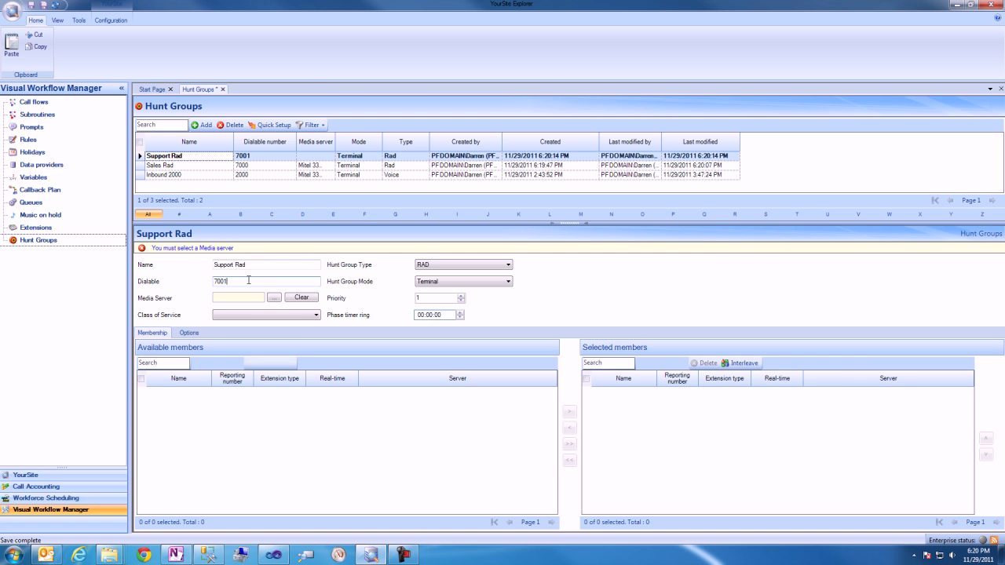
pyautogui.click(273, 298)
pyautogui.click(345, 177)
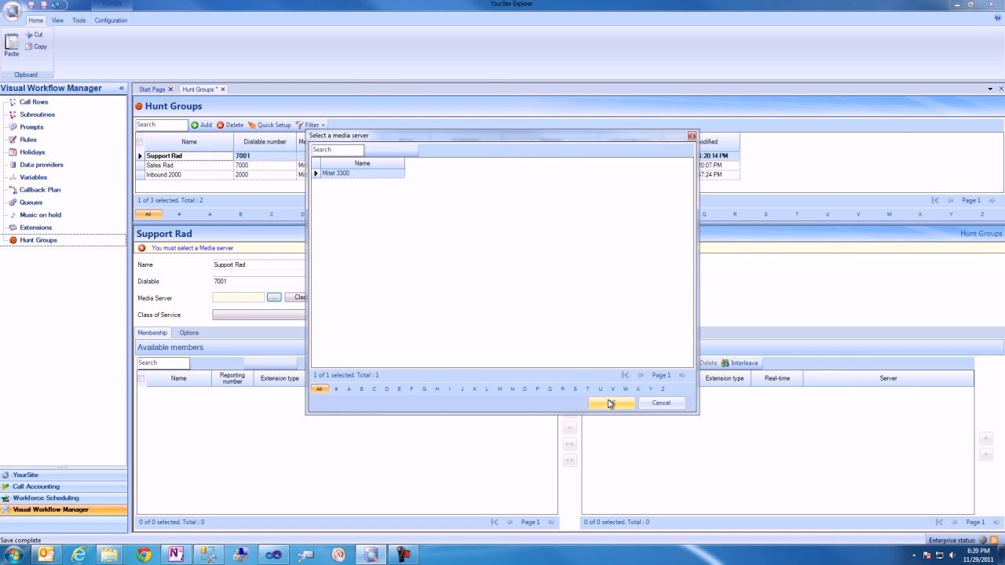
pyautogui.click(611, 403)
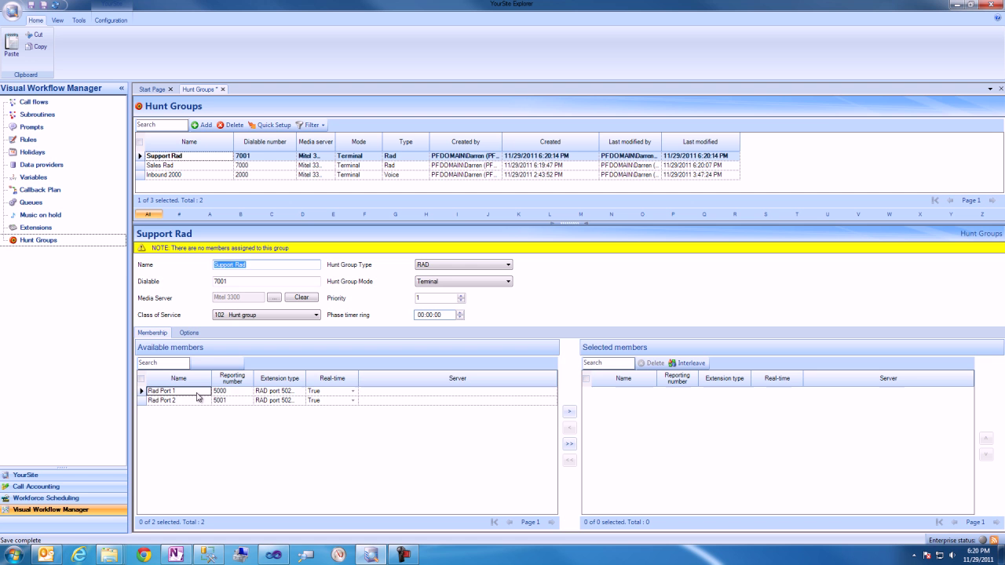
# Add both Rad Ports as members and save the Support Rad hunt group.
pyautogui.keyDown('shift'); pyautogui.click(195, 402); pyautogui.keyUp('shift')
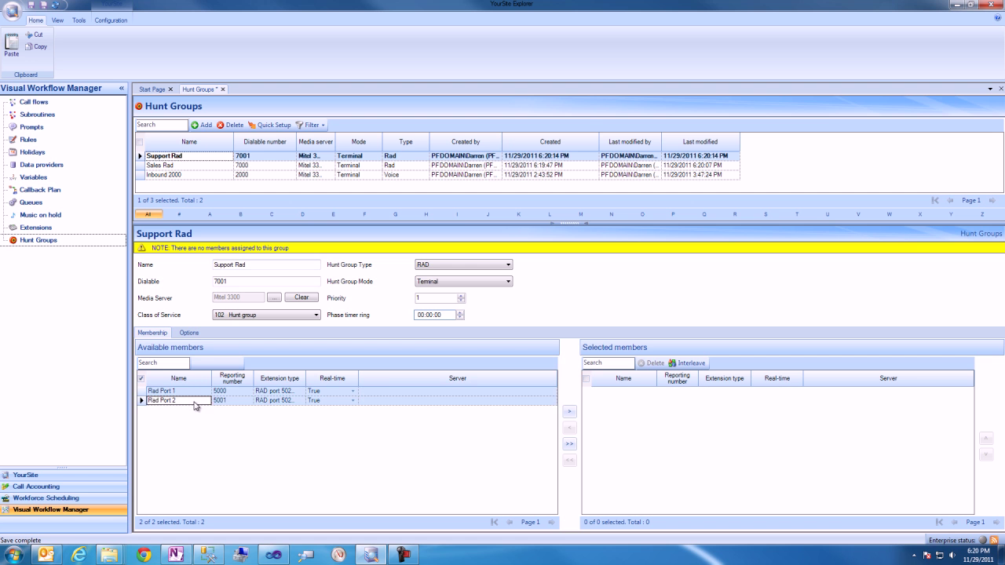
pyautogui.click(569, 411)
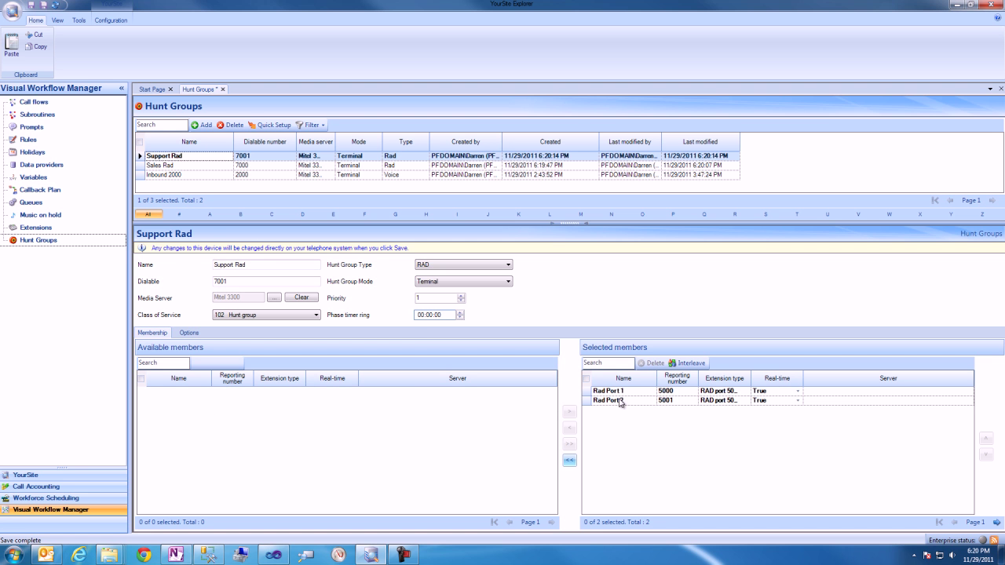
pyautogui.click(32, 4)
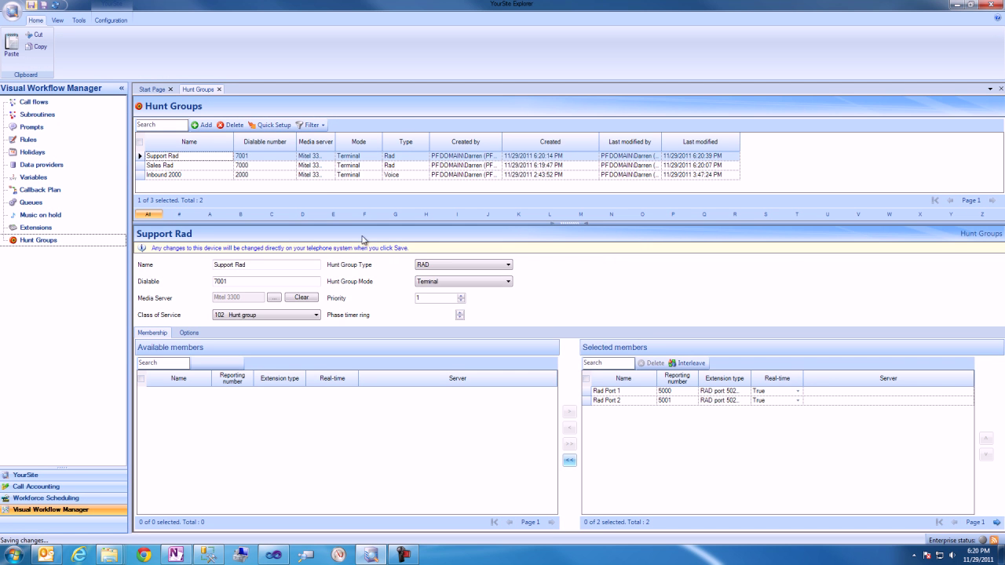
# Close Hunt Groups and open the Sales queue's 3300 ICP options.
pyautogui.click(220, 89)
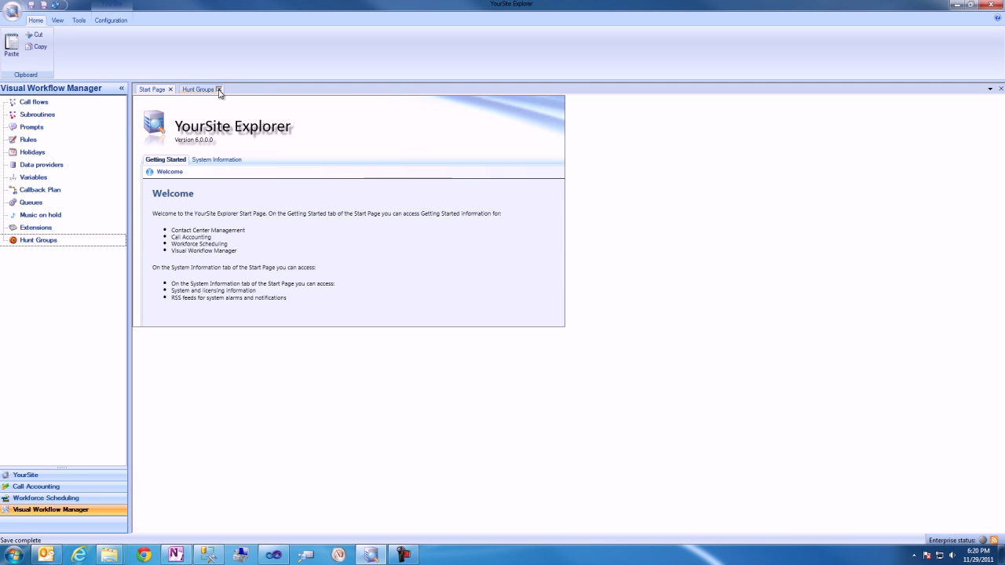
pyautogui.click(35, 203)
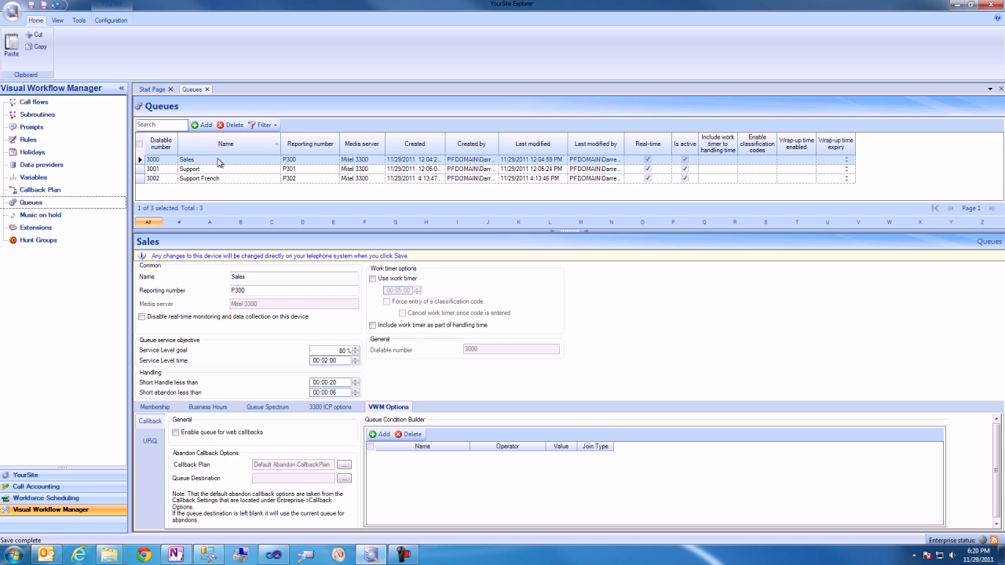
pyautogui.doubleClick(219, 160)
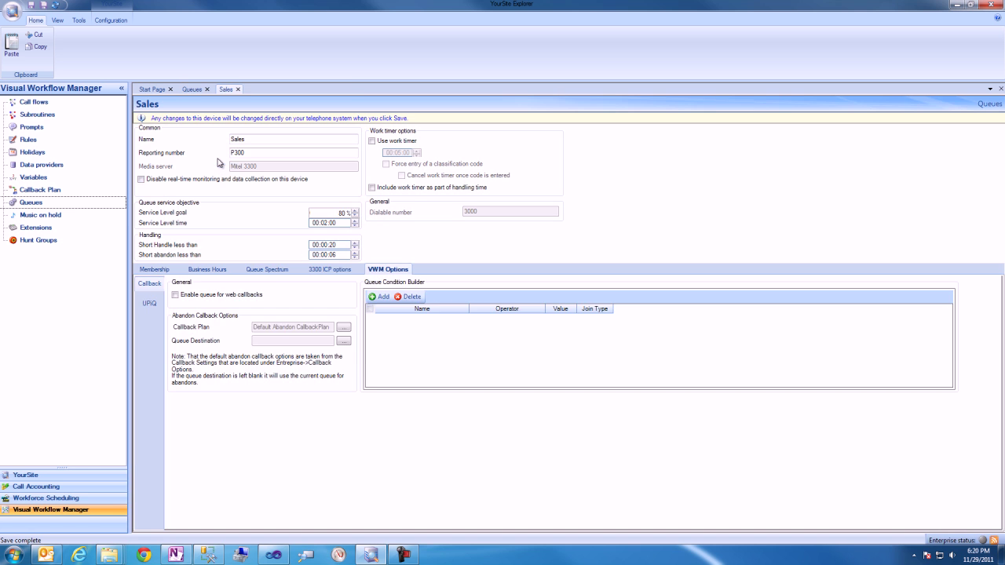
pyautogui.click(330, 269)
# Enter 7000 in all four recording announcement dialables and save the Sales queue.
pyautogui.click(181, 393)
pyautogui.write('7000')
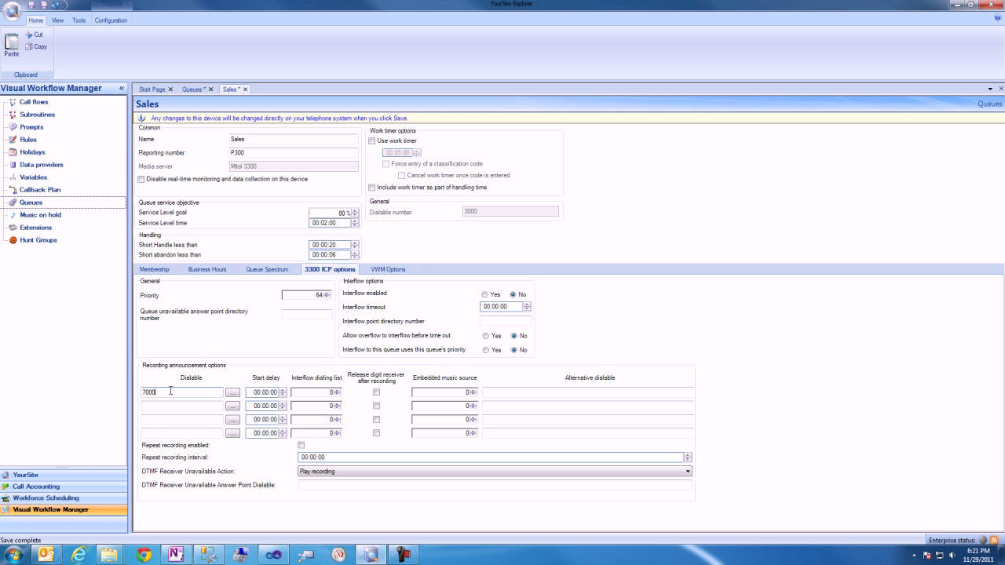
pyautogui.doubleClick(155, 394)
pyautogui.hotkey('ctrl', 'c')
pyautogui.click(156, 406)
pyautogui.hotkey('ctrl', 'v')
pyautogui.click(156, 419)
pyautogui.hotkey('ctrl', 'v')
pyautogui.click(155, 432)
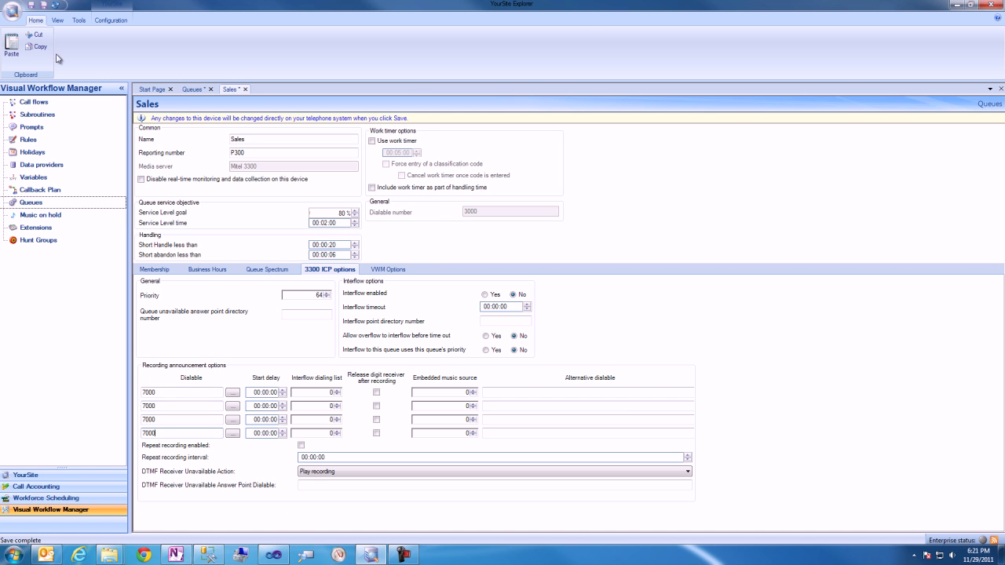
pyautogui.click(32, 5)
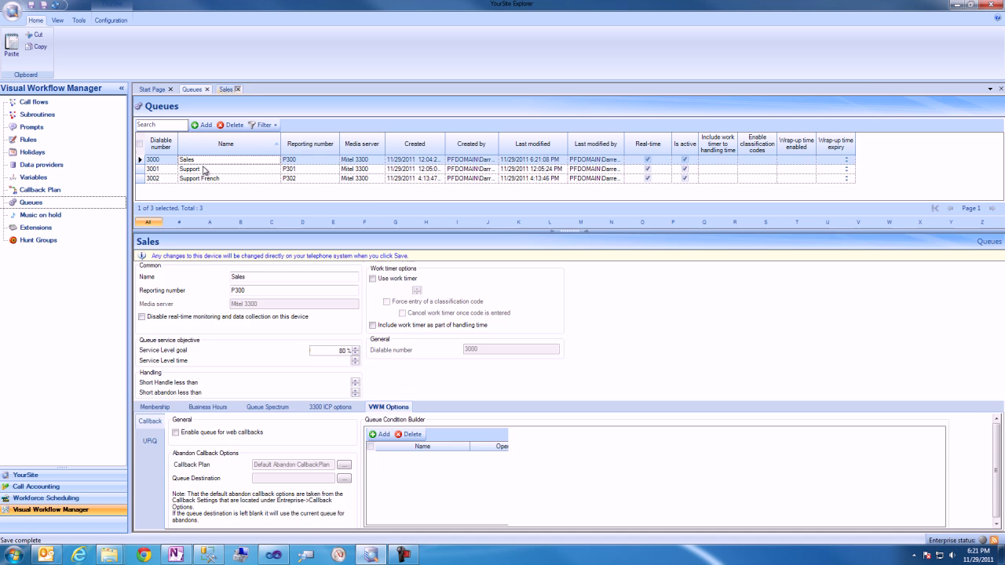
# Set the Support queue's four announcement dialables to 7001 in its 3300 ICP options and save.
pyautogui.click(204, 170)
pyautogui.doubleClick(206, 170)
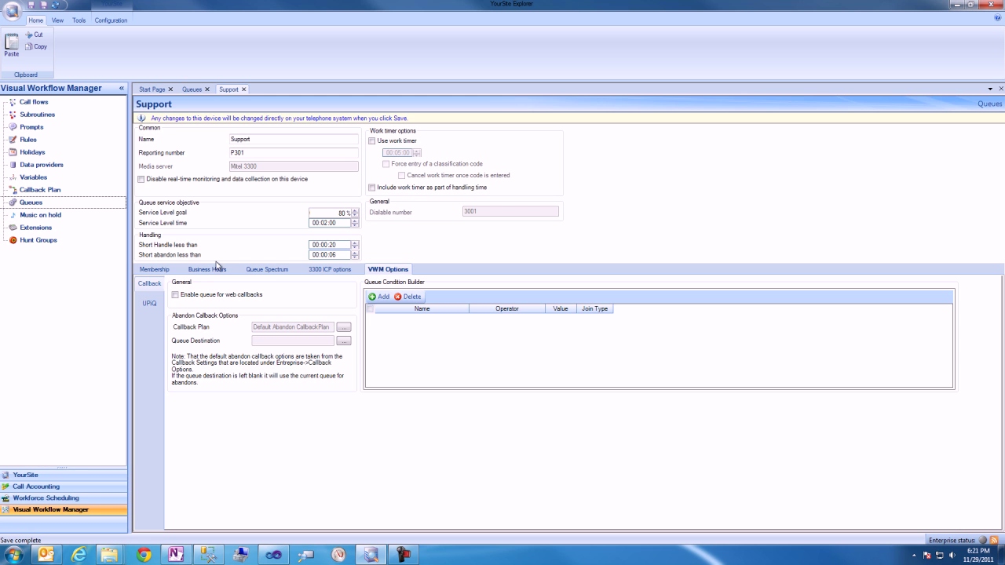
pyautogui.click(329, 269)
pyautogui.click(181, 390)
pyautogui.write('7001')
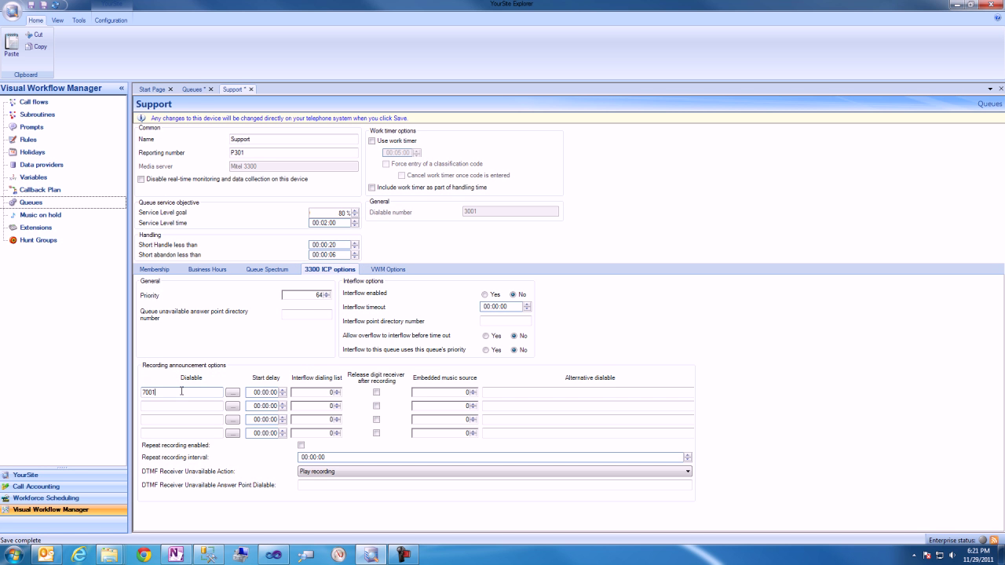
pyautogui.hotkey('ctrl', 'c')
pyautogui.click(181, 406)
pyautogui.hotkey('ctrl', 'v')
pyautogui.click(181, 420)
pyautogui.hotkey('ctrl', 'v')
pyautogui.click(182, 432)
pyautogui.hotkey('ctrl', 'v')
pyautogui.hotkey('ctrl', 's')
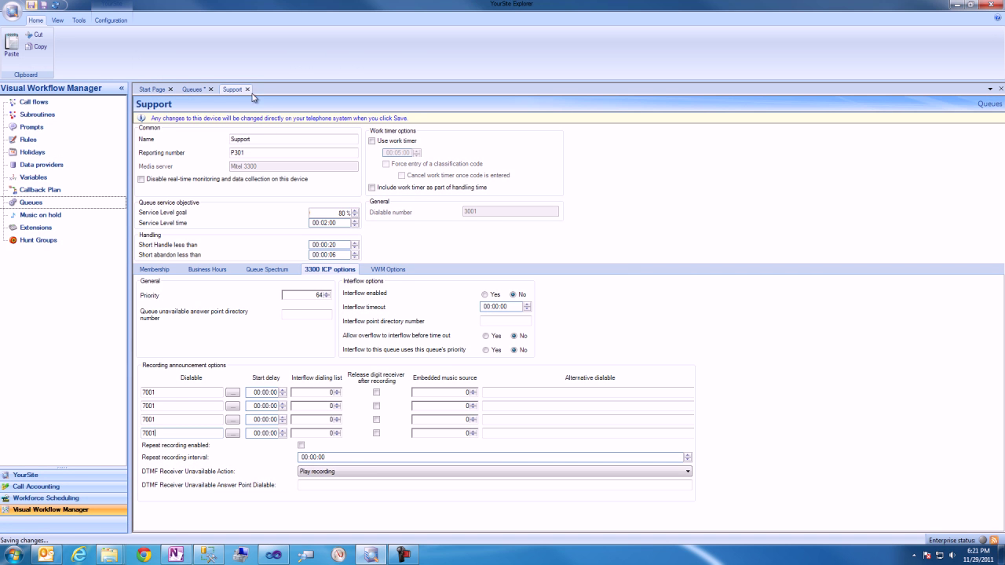
# Close the Support queue and Queues pages and go to Call flows.
pyautogui.click(248, 89)
pyautogui.click(204, 90)
pyautogui.click(39, 102)
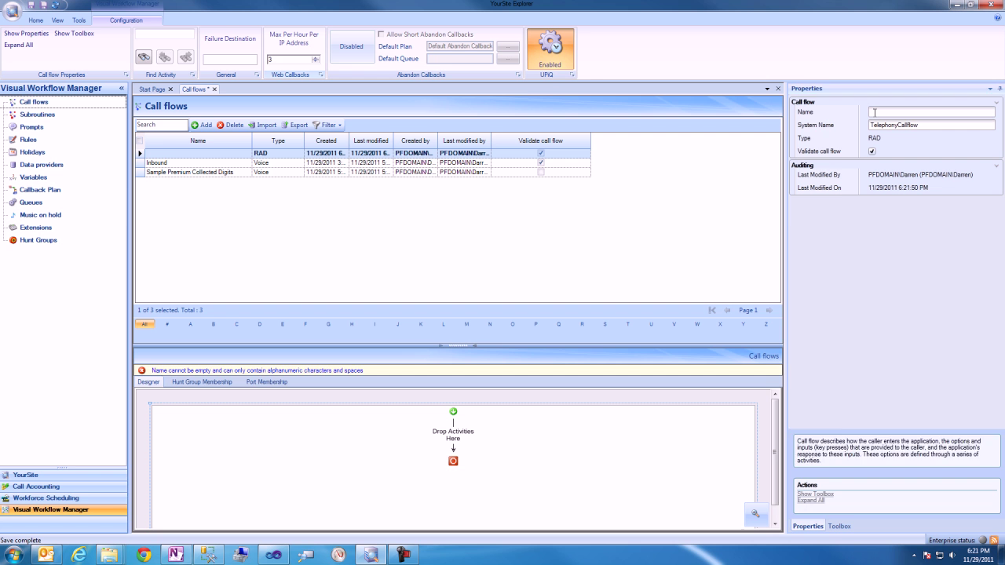
# Name the call flow Rad Callflow, enlarge the designer area, and show the Toolbox activities.
pyautogui.click(876, 112)
pyautogui.write('Rad Callflow')
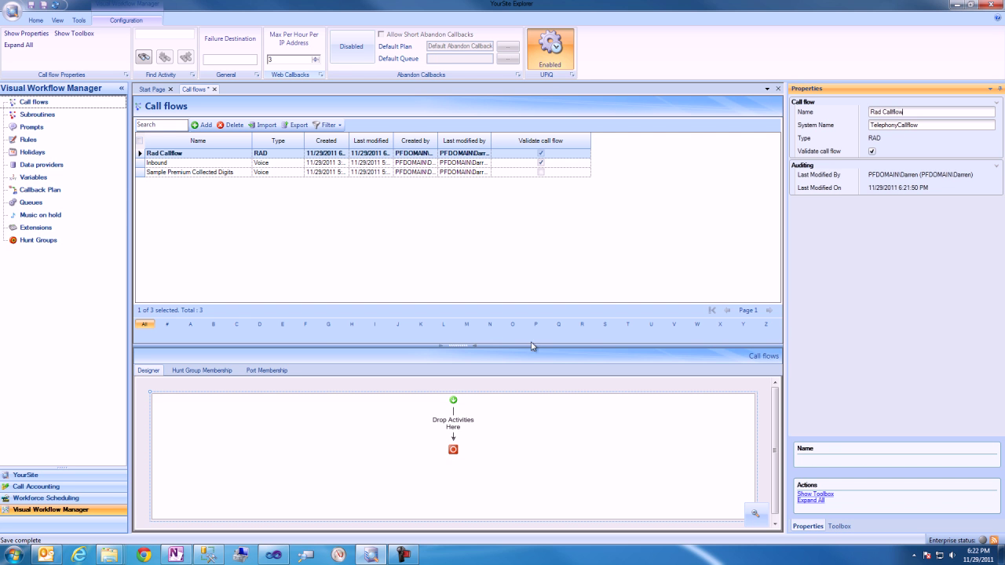
pyautogui.moveTo(531, 346); pyautogui.dragTo(529, 195)
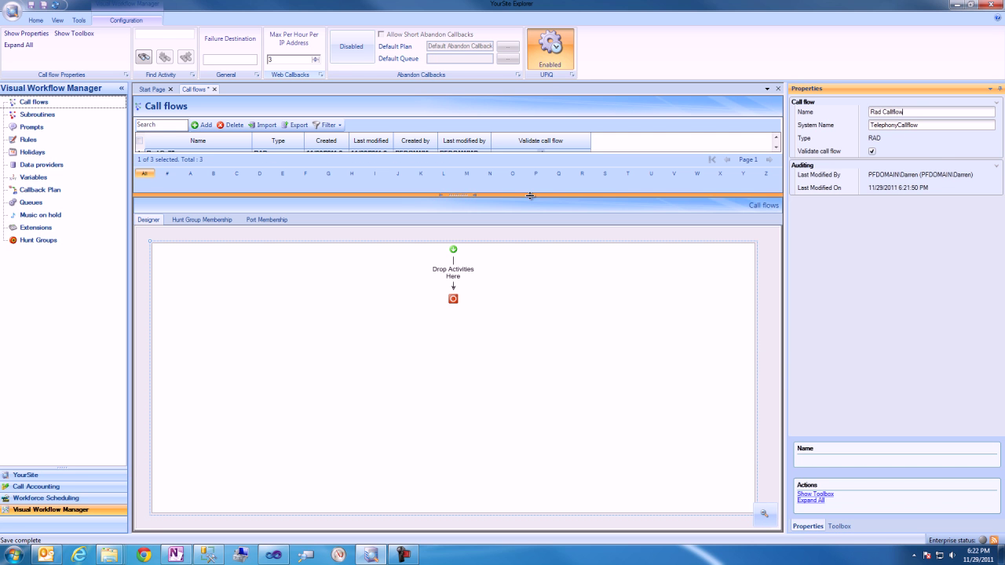
pyautogui.click(838, 525)
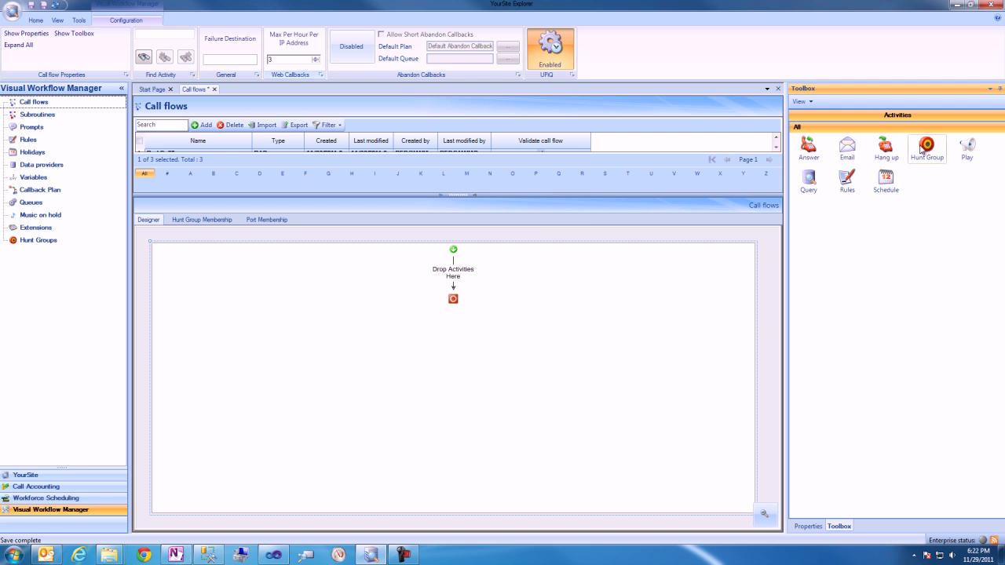
# Place a Hunt Group activity and add hunt group conditions 7000 and 7001.
pyautogui.moveTo(920, 149); pyautogui.dragTo(456, 271)
pyautogui.rightClick(465, 290)
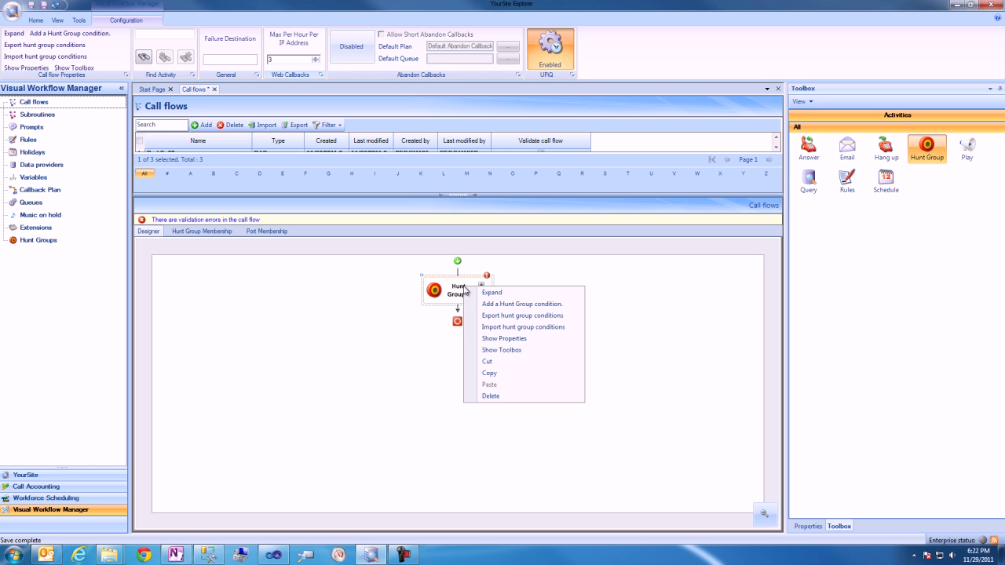
pyautogui.click(487, 304)
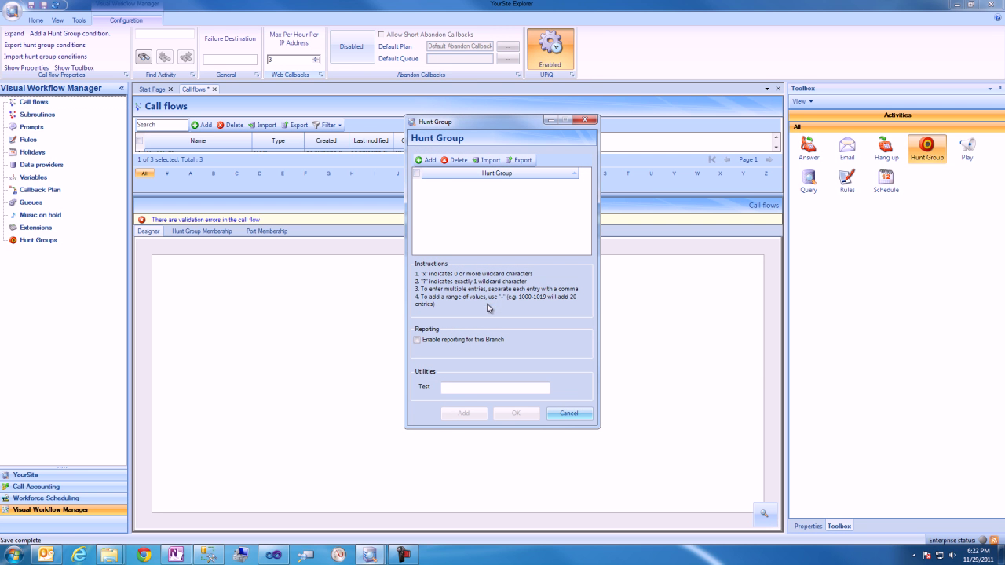
pyautogui.click(423, 161)
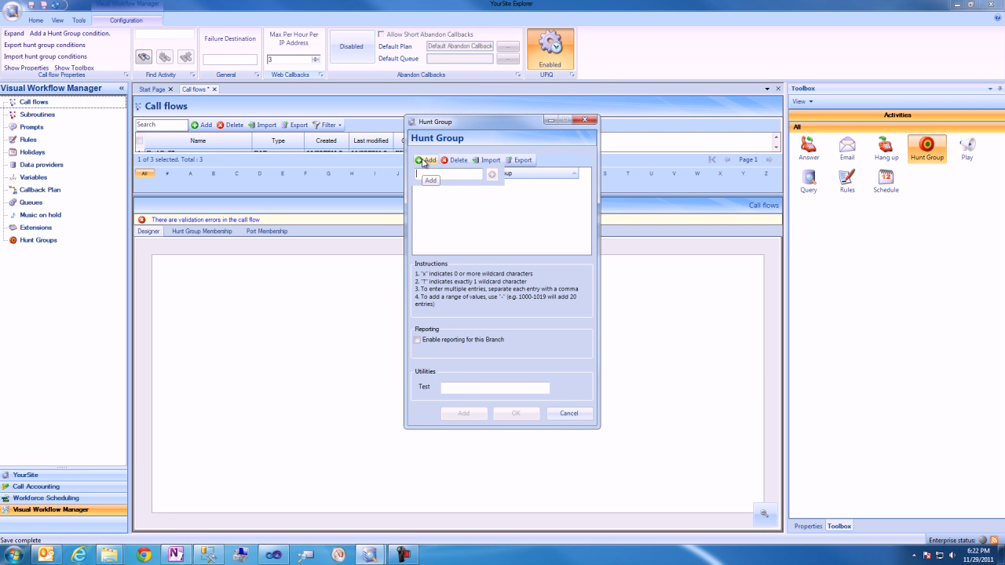
pyautogui.write('700')
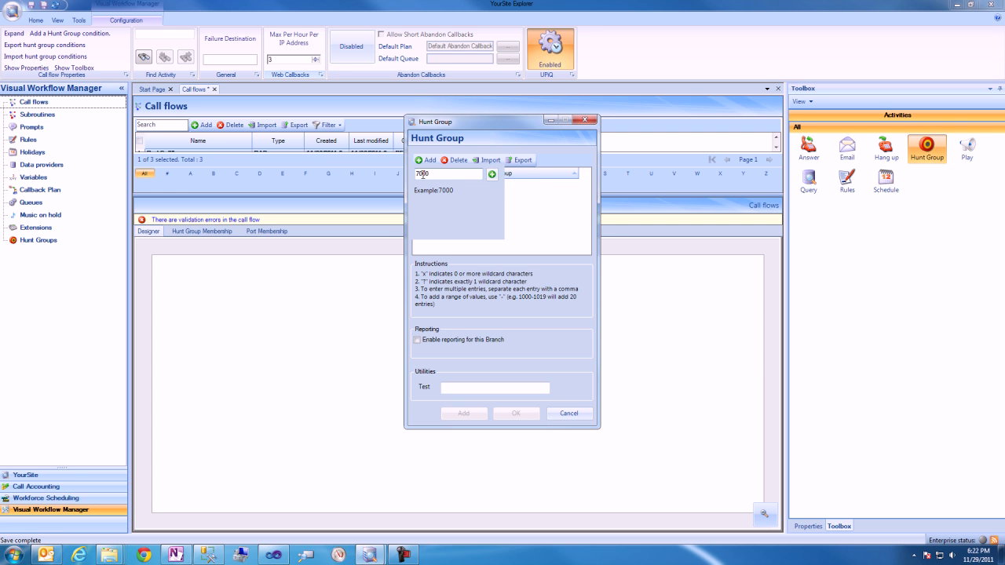
pyautogui.write('0')
pyautogui.click(491, 174)
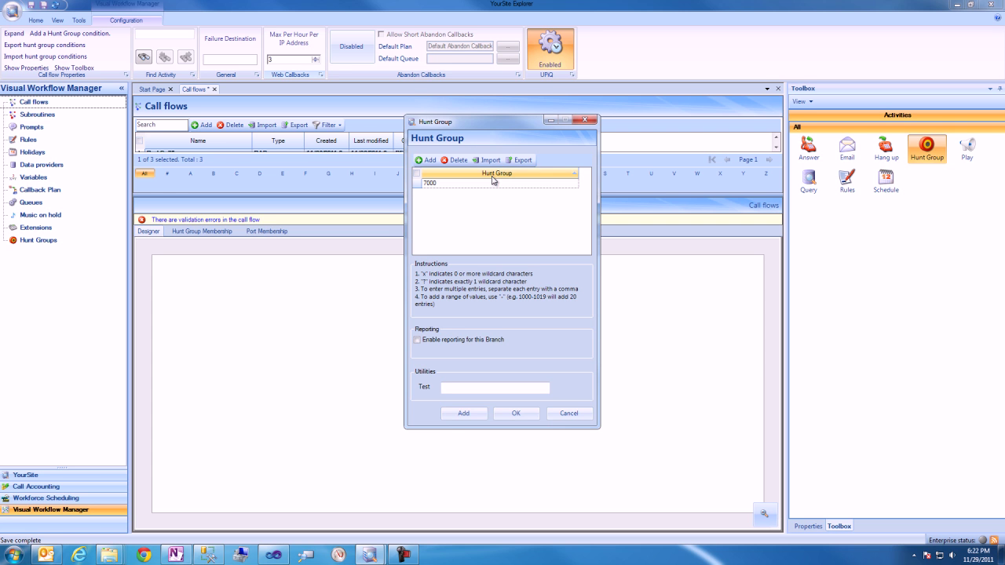
pyautogui.click(466, 415)
pyautogui.click(427, 160)
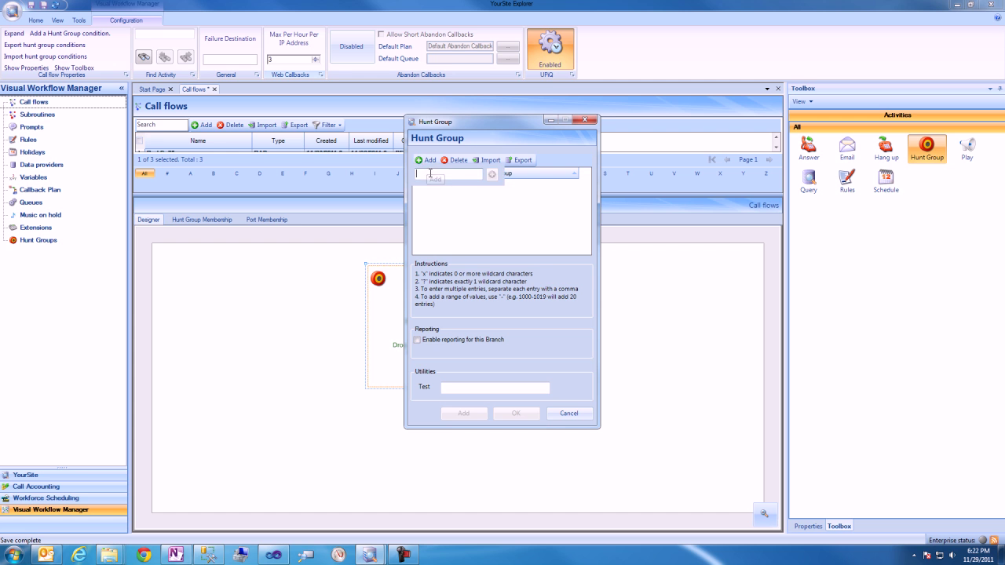
pyautogui.write('7001')
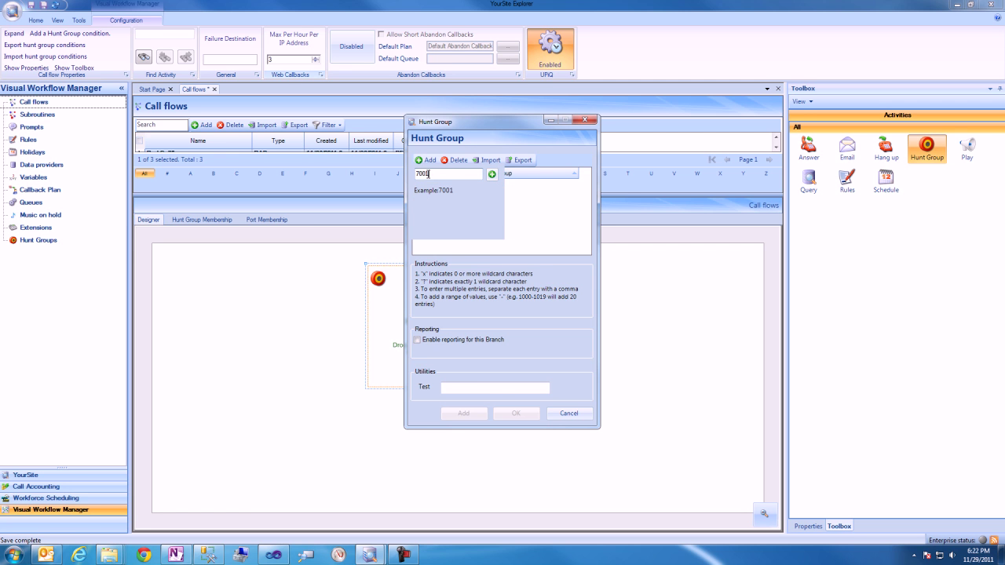
pyautogui.click(490, 177)
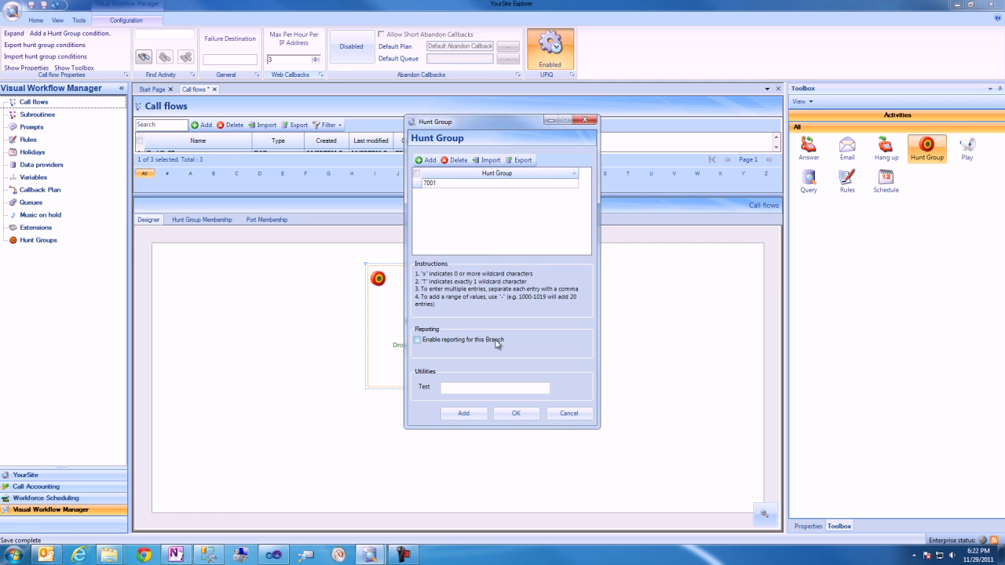
pyautogui.click(505, 414)
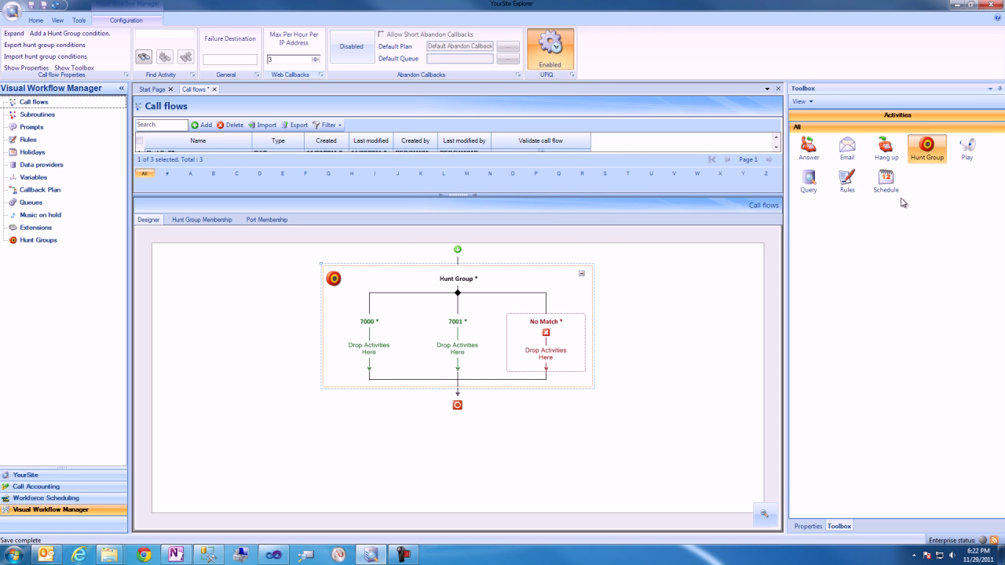
# Add a Play activity on the 7000 branch with a new greeting prompt from a .wav file.
pyautogui.moveTo(966, 147); pyautogui.dragTo(364, 351)
pyautogui.rightClick(372, 356)
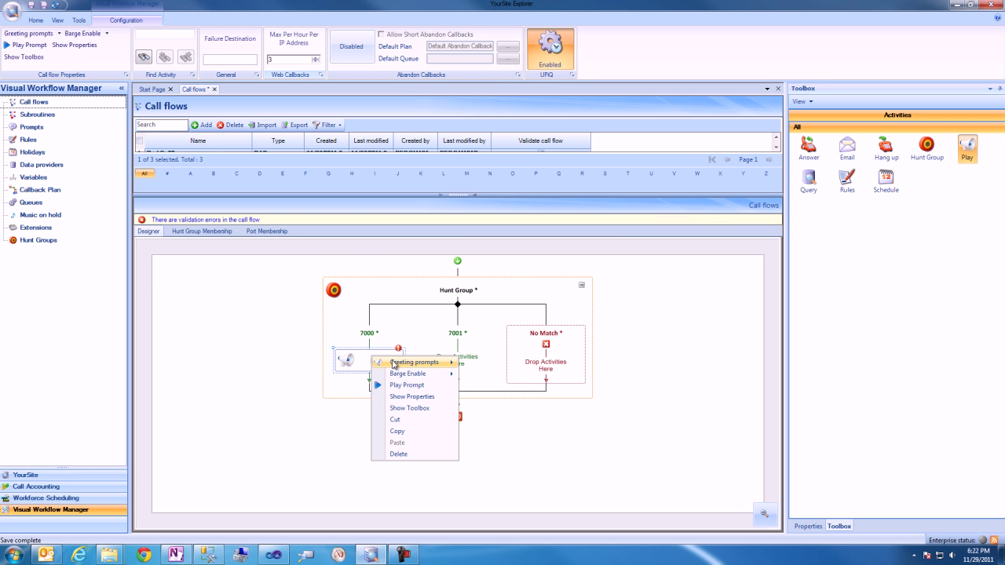
pyautogui.moveTo(440, 363)
pyautogui.click(497, 369)
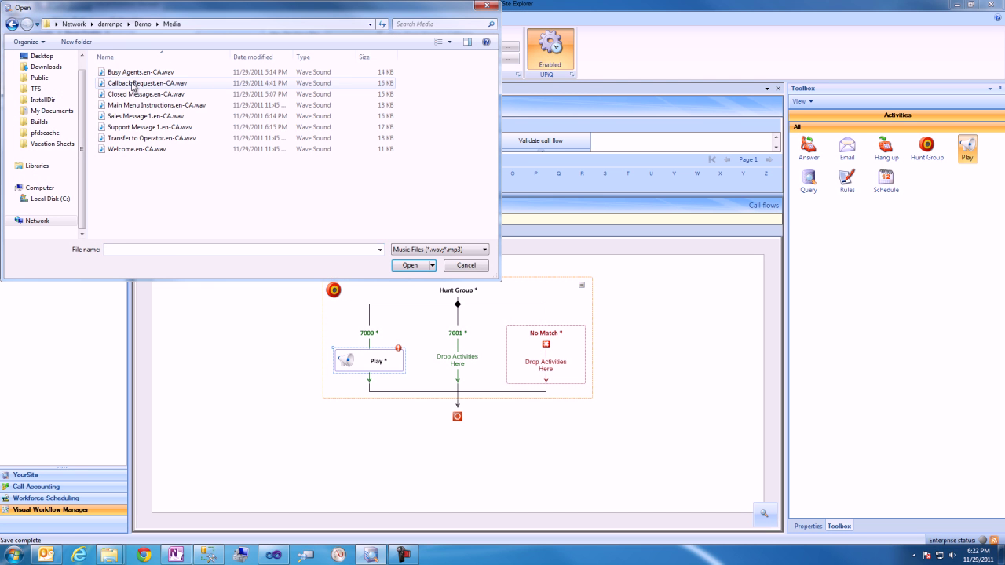
pyautogui.doubleClick(145, 115)
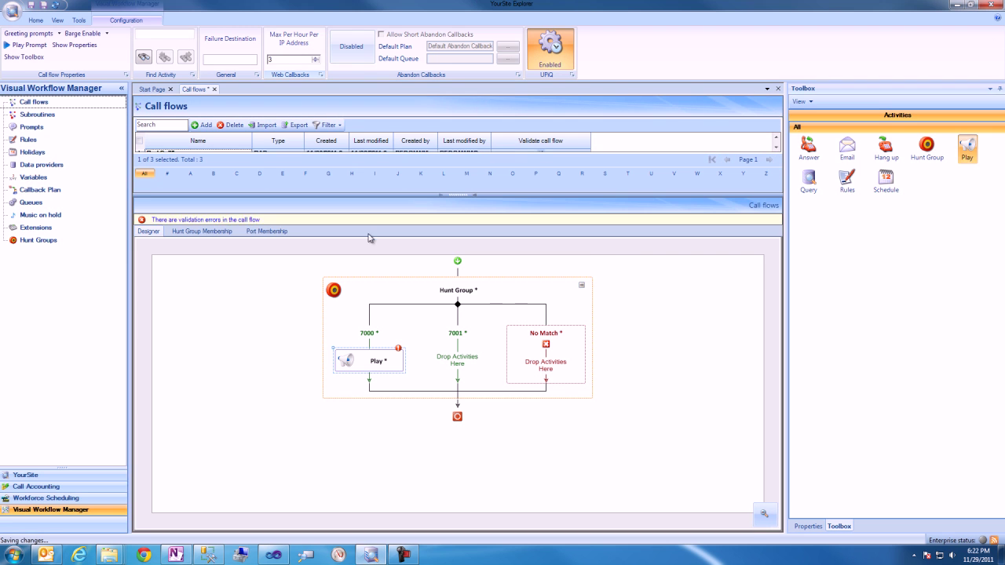
# Add a Play activity on the 7001 branch playing Support Message 1.en-CA.wav.
pyautogui.moveTo(966, 146); pyautogui.dragTo(460, 337)
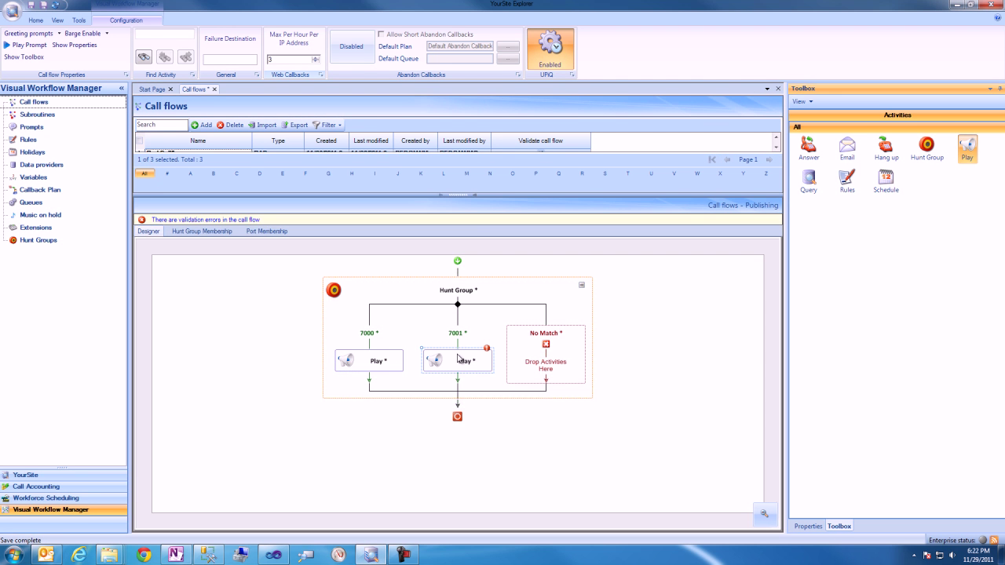
pyautogui.rightClick(460, 358)
pyautogui.moveTo(518, 361)
pyautogui.click(597, 386)
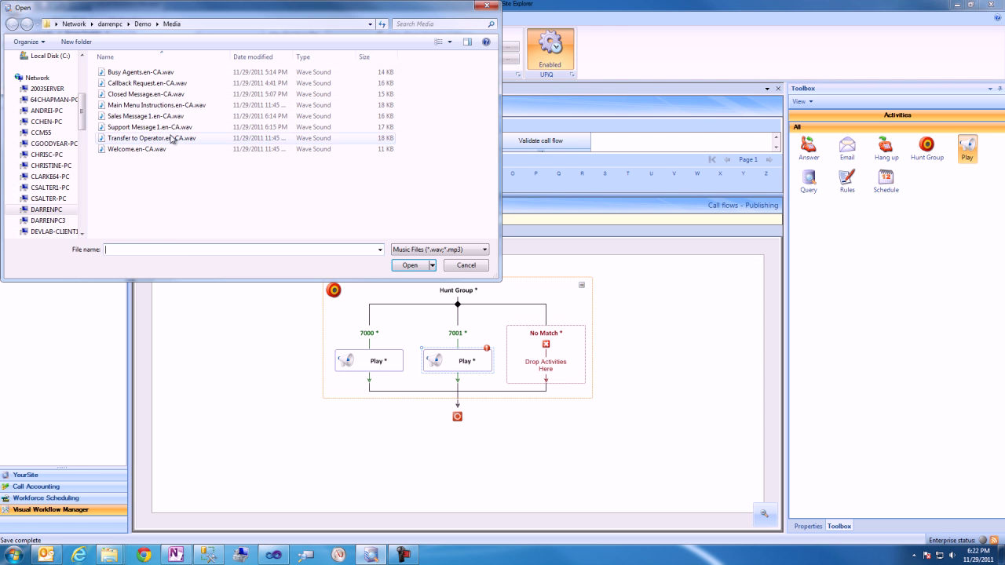
pyautogui.click(160, 128)
pyautogui.doubleClick(159, 128)
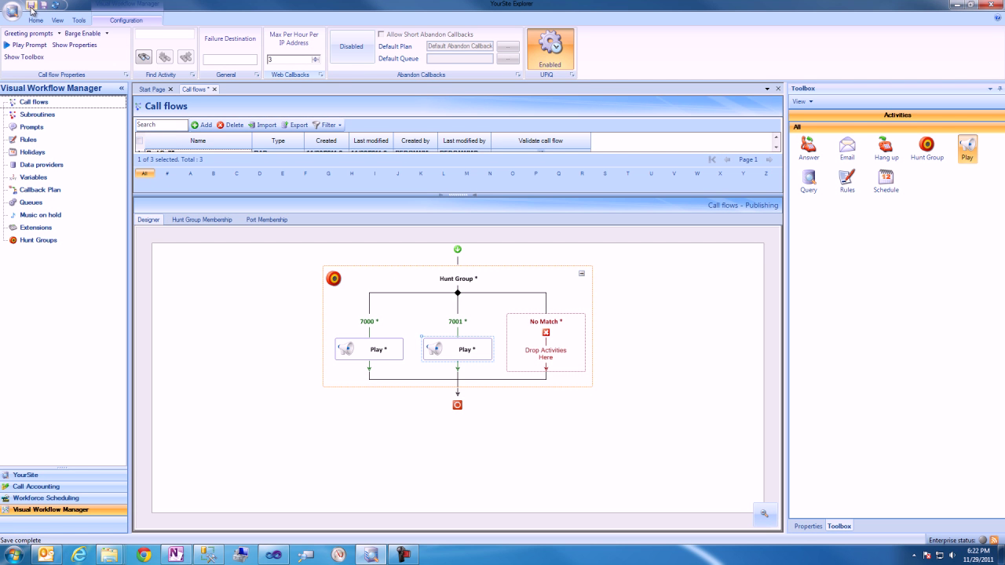
# Add Support Rad and Sales Rad as hunt group members of Rad Callflow, then return to the Designer.
pyautogui.click(183, 220)
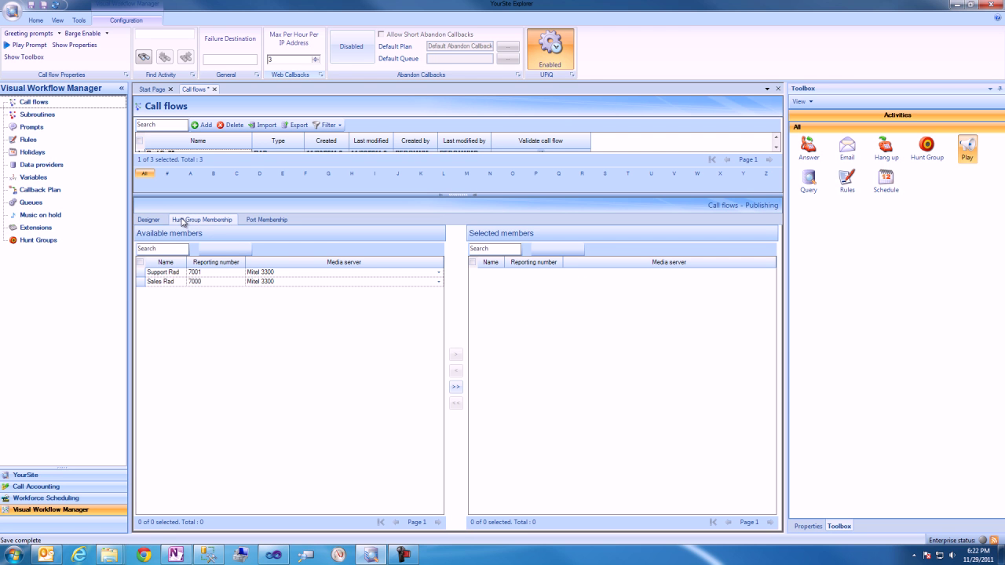
pyautogui.click(166, 273)
pyautogui.keyDown('ctrl'); pyautogui.click(166, 283); pyautogui.keyUp('ctrl')
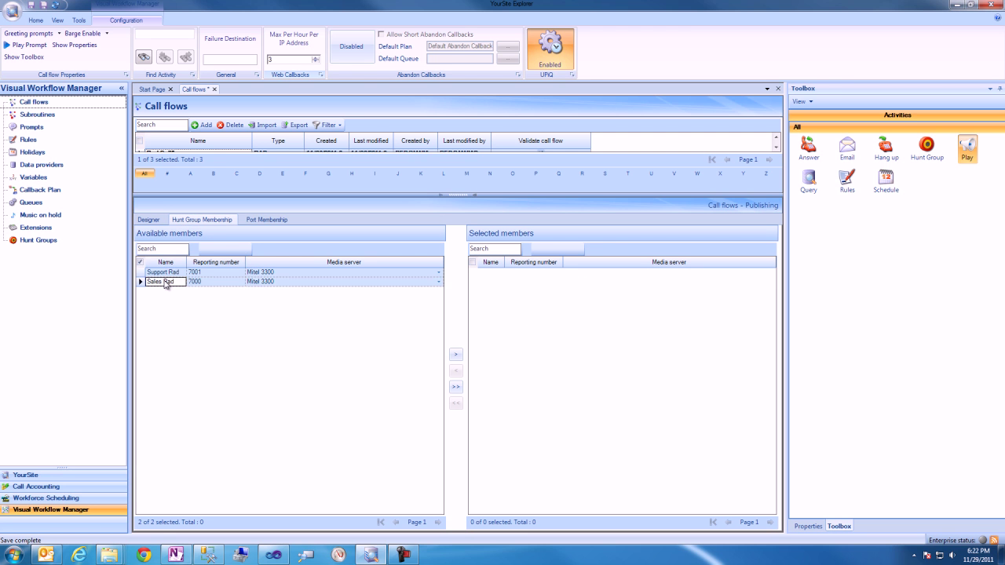
pyautogui.click(458, 354)
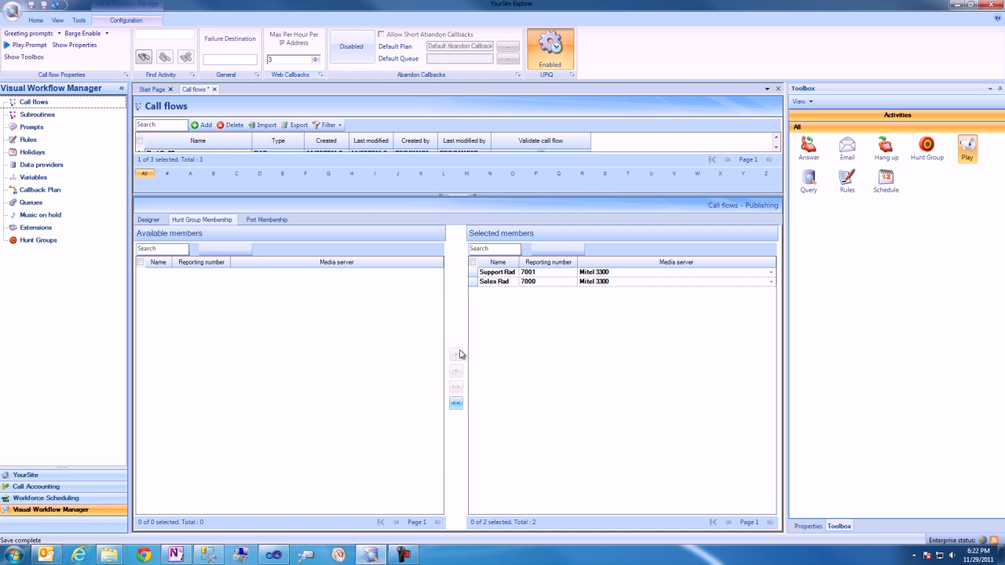
pyautogui.click(157, 221)
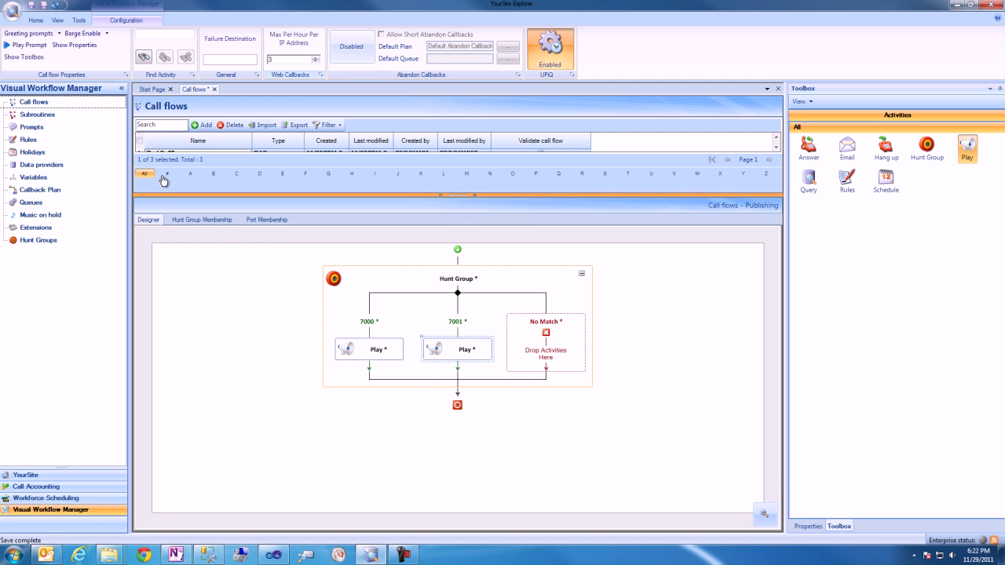
# Save Rad Callflow from the quick access toolbar.
pyautogui.click(31, 6)
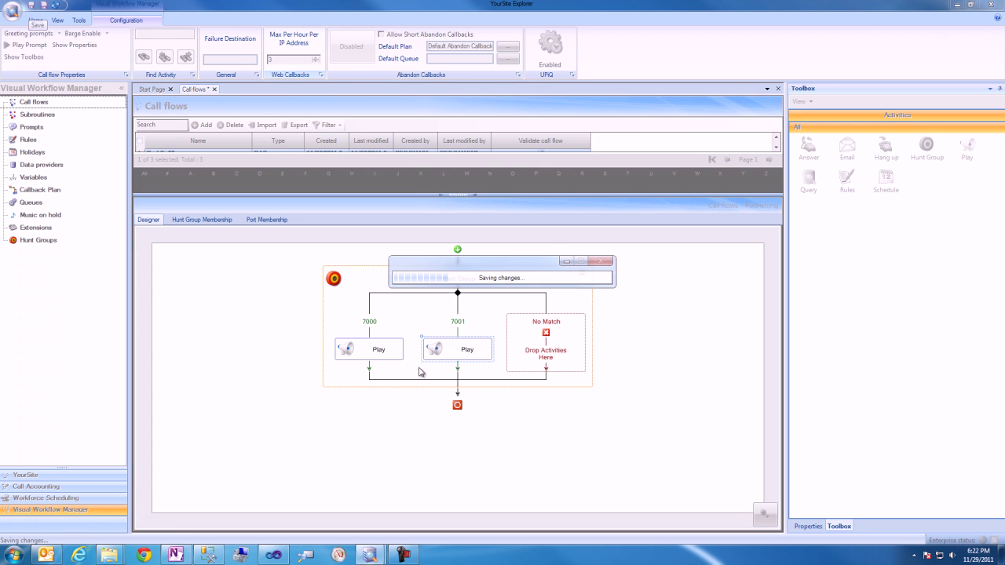